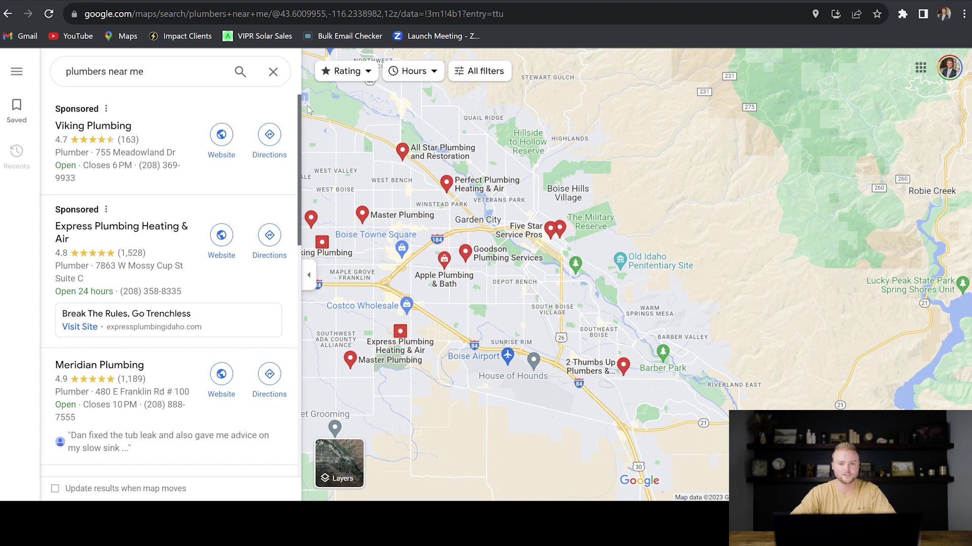
# Step: Pan the Google map west and view Express Plumbing Heating & Air's address, 24-hour hours and phone
pyautogui.moveTo(309, 110); pyautogui.dragTo(415, 184)
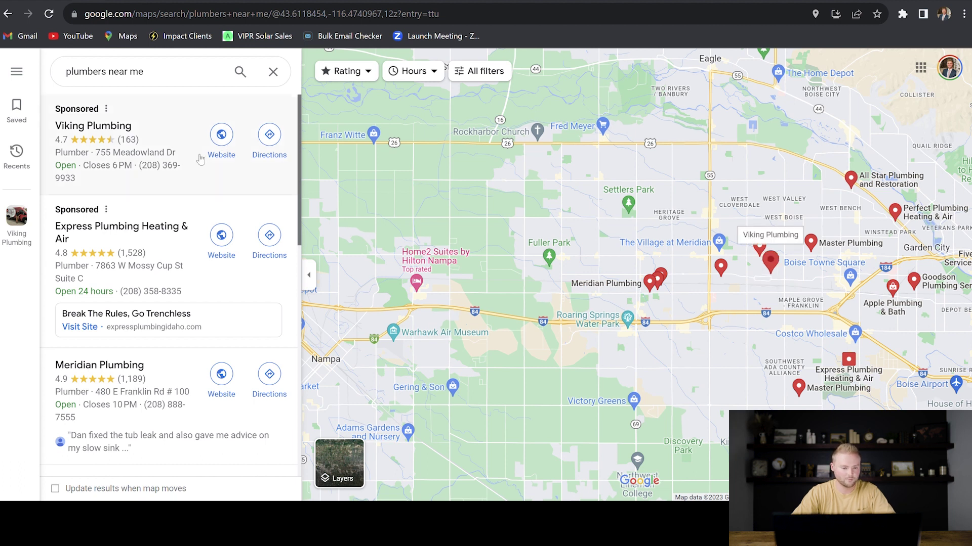
pyautogui.click(178, 241)
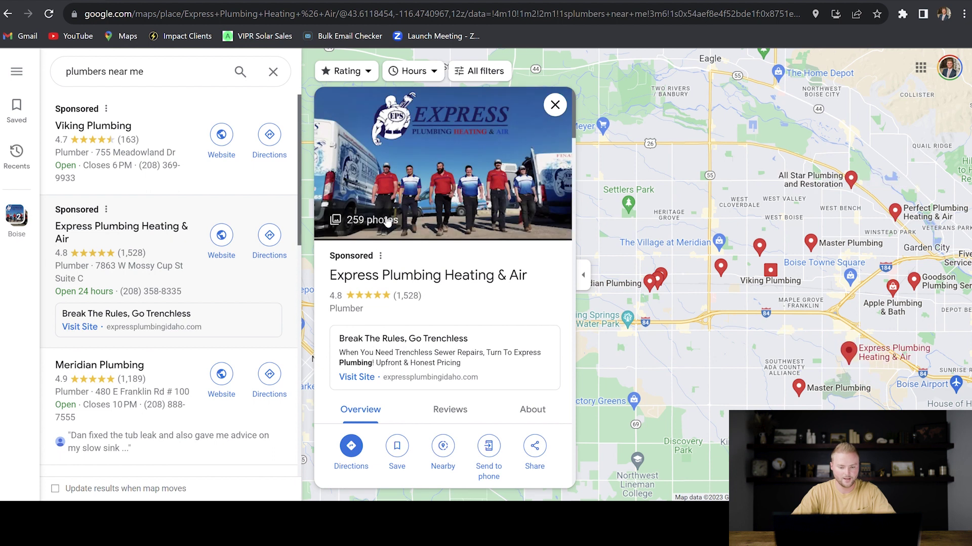
pyautogui.scroll(-5, 466, 283)
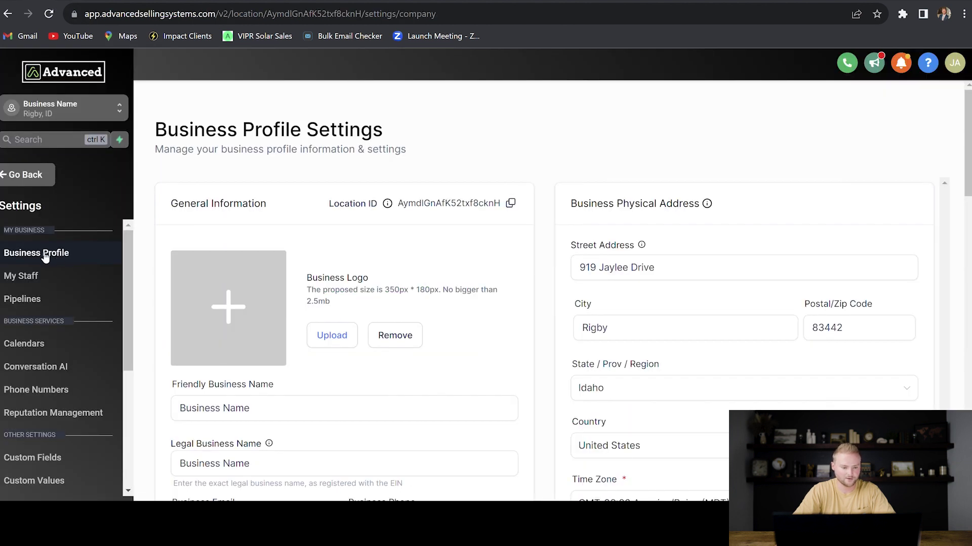
# Step: Enable missed call text back in Business Profile, keeping the default message, then return to the dashboard
pyautogui.scroll(-15, 751, 158)
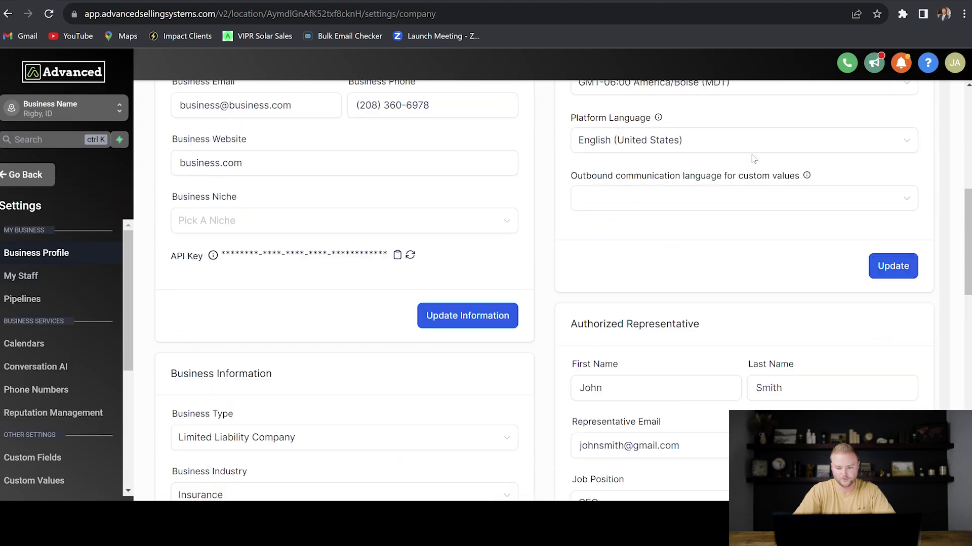
pyautogui.scroll(-2, 660, 316)
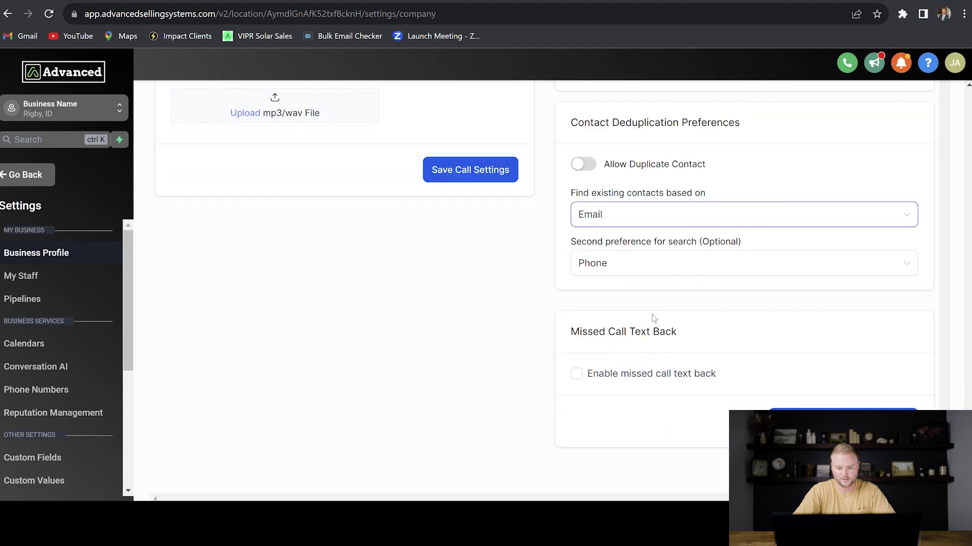
pyautogui.click(577, 374)
pyautogui.scroll(-3, 761, 305)
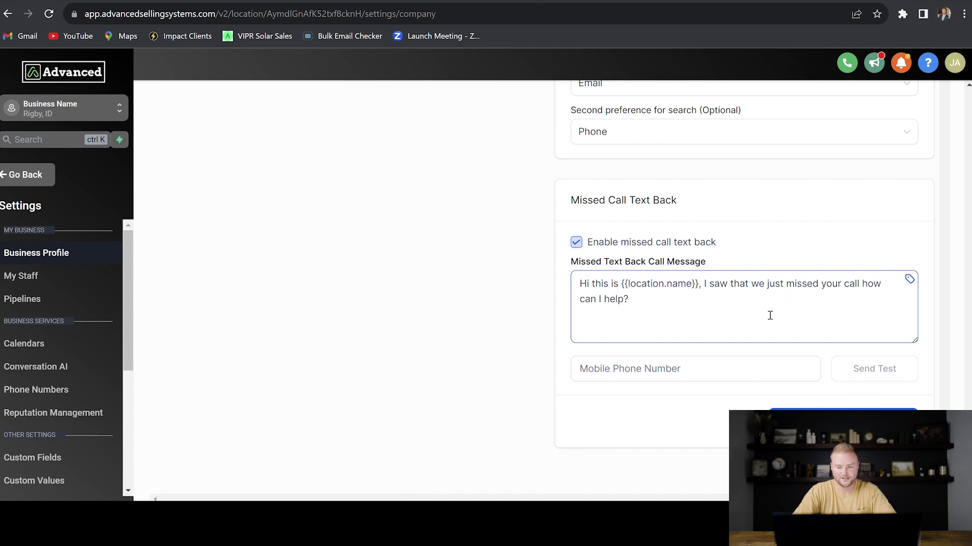
pyautogui.click(854, 360)
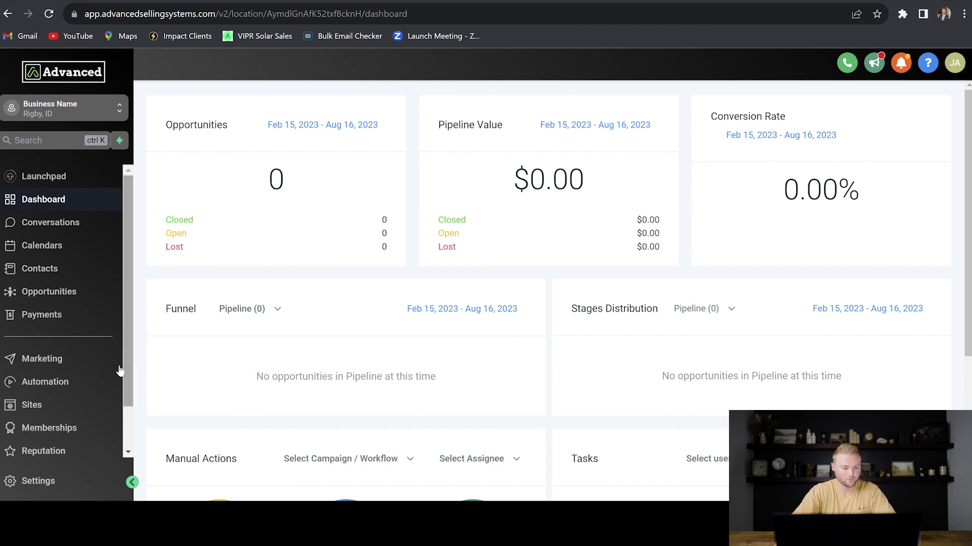
# Step: Start a new website in Sites > Websites using the From templates option
pyautogui.click(56, 412)
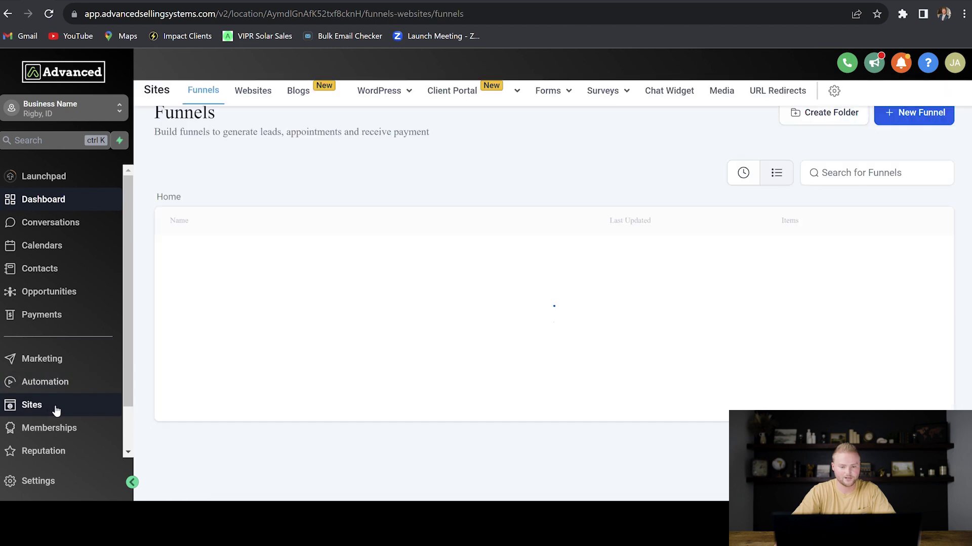
pyautogui.click(264, 100)
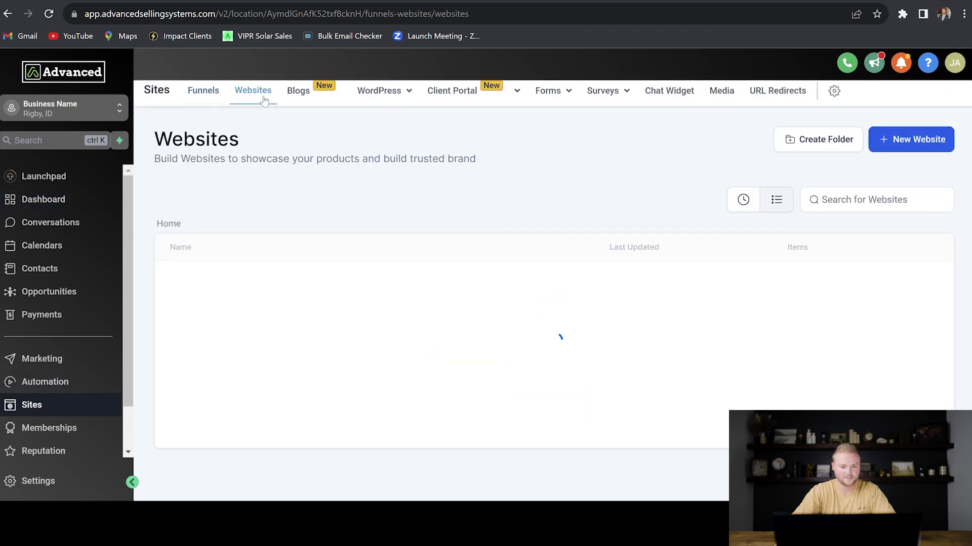
pyautogui.click(911, 147)
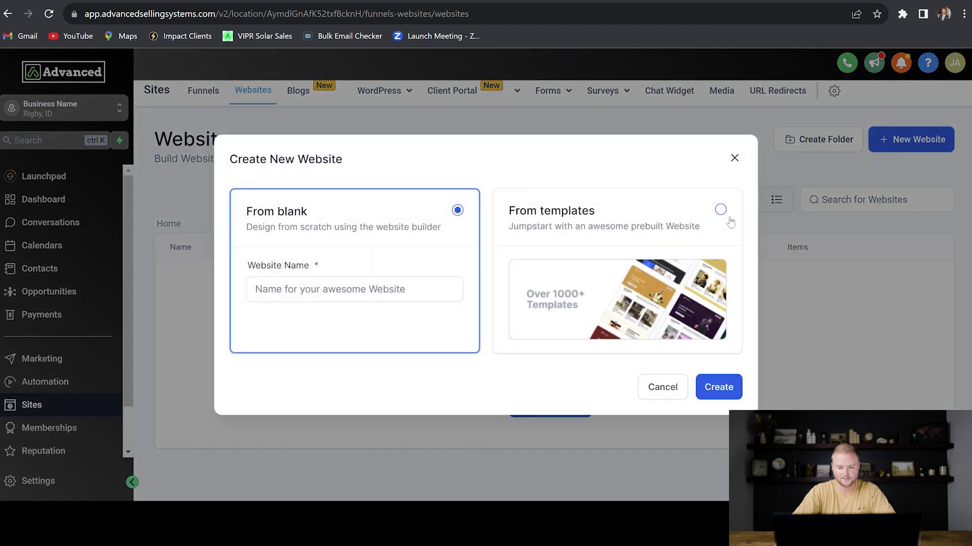
pyautogui.click(729, 221)
pyautogui.click(715, 387)
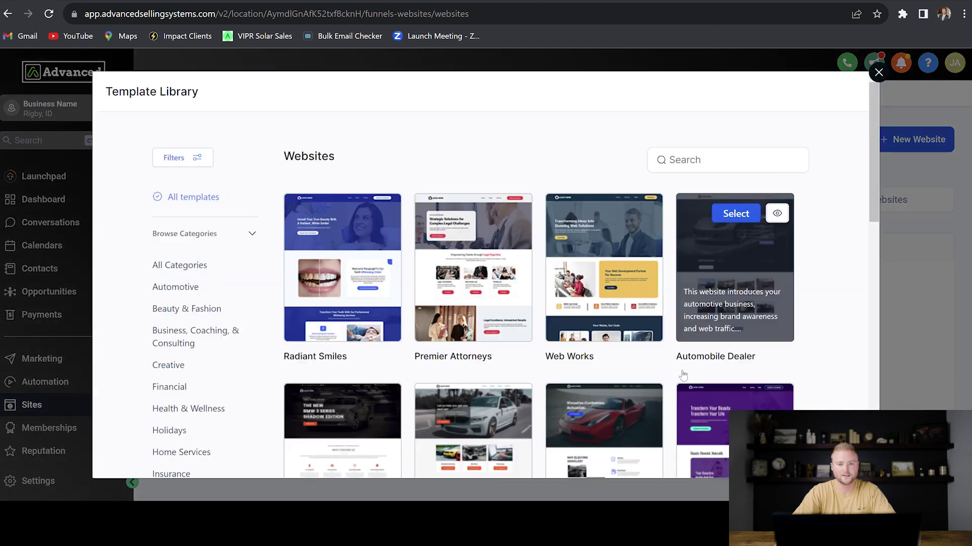
# Step: Search the template library for 'plumber' and pick the Plumber X template
pyautogui.scroll(-6, 599, 210)
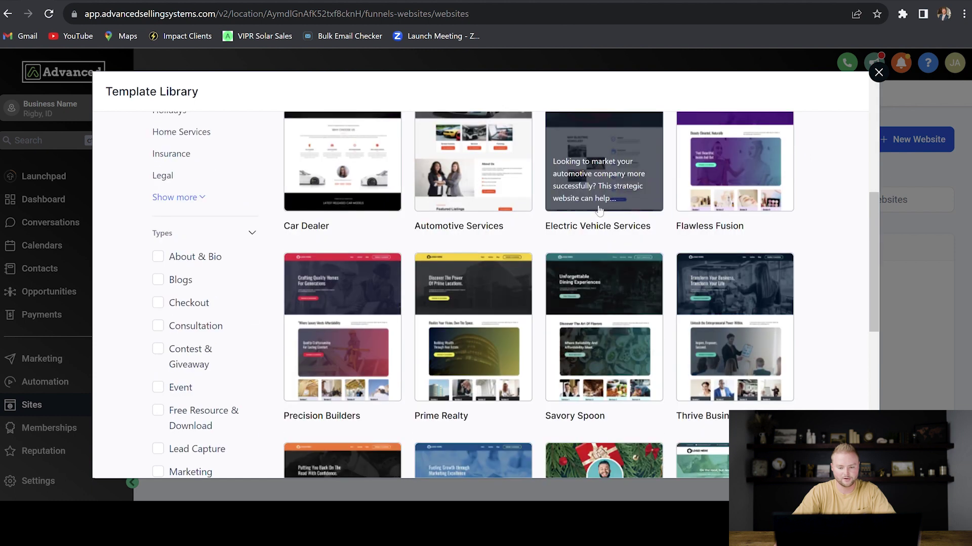
pyautogui.scroll(-8, 600, 210)
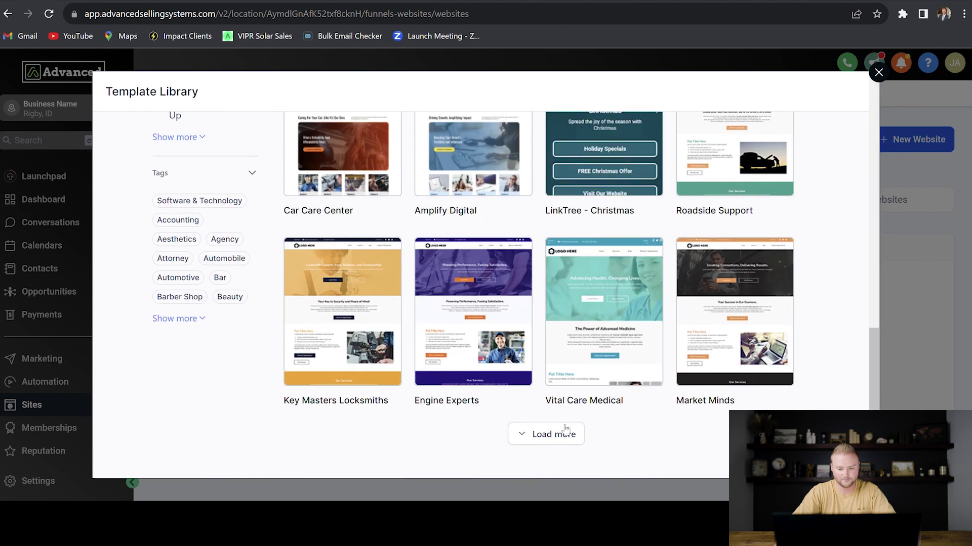
pyautogui.click(562, 433)
pyautogui.scroll(-7, 572, 253)
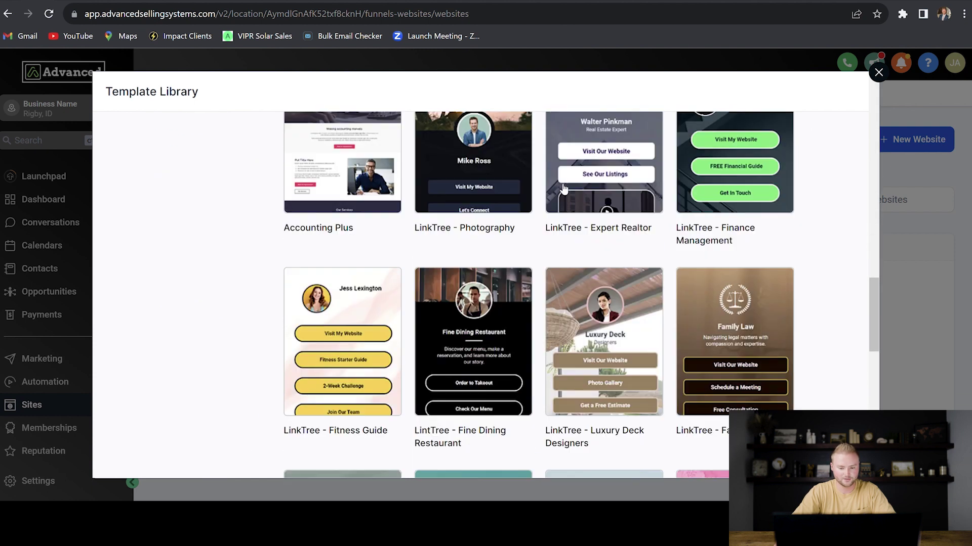
pyautogui.scroll(-2, 564, 188)
pyautogui.scroll(20, 603, 203)
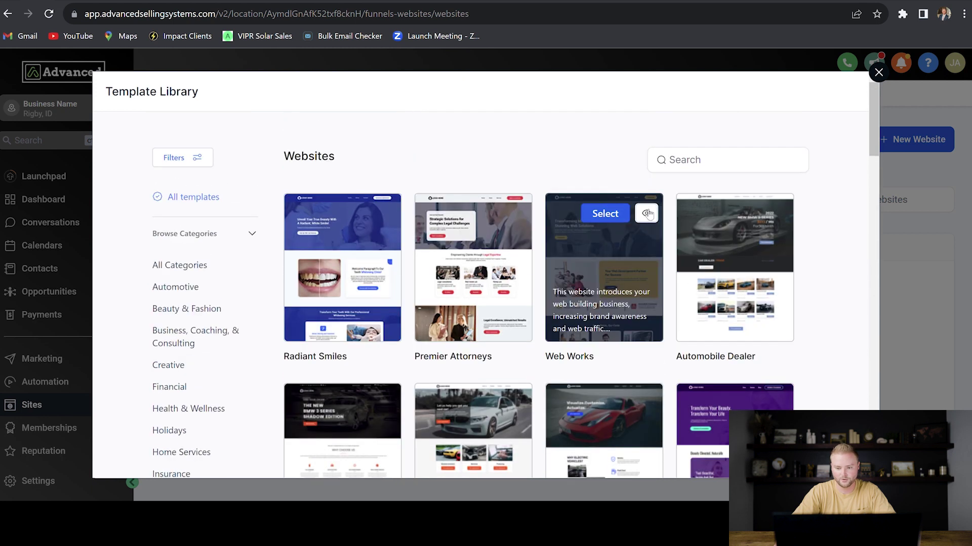
pyautogui.click(705, 161)
pyautogui.write('plumb')
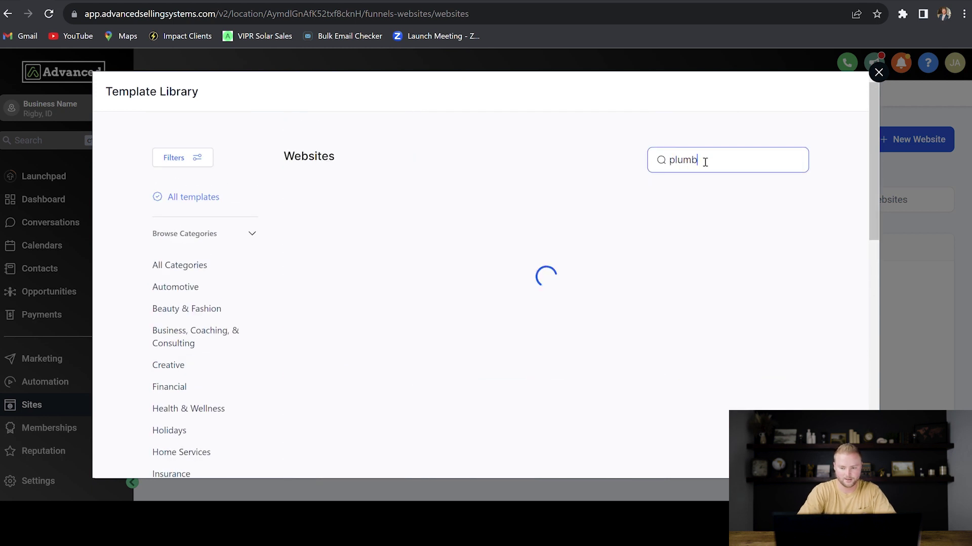
pyautogui.write('er')
pyautogui.moveTo(383, 312)
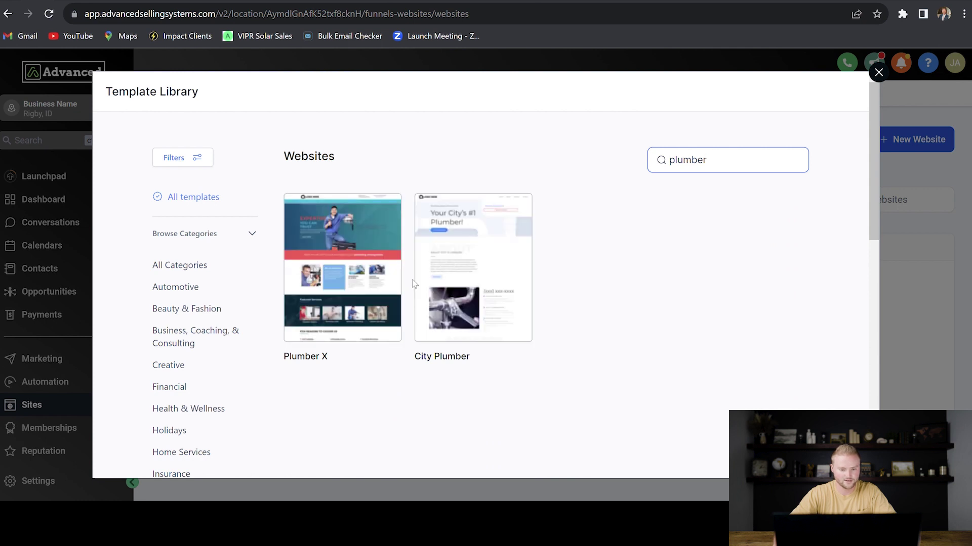
pyautogui.click(344, 213)
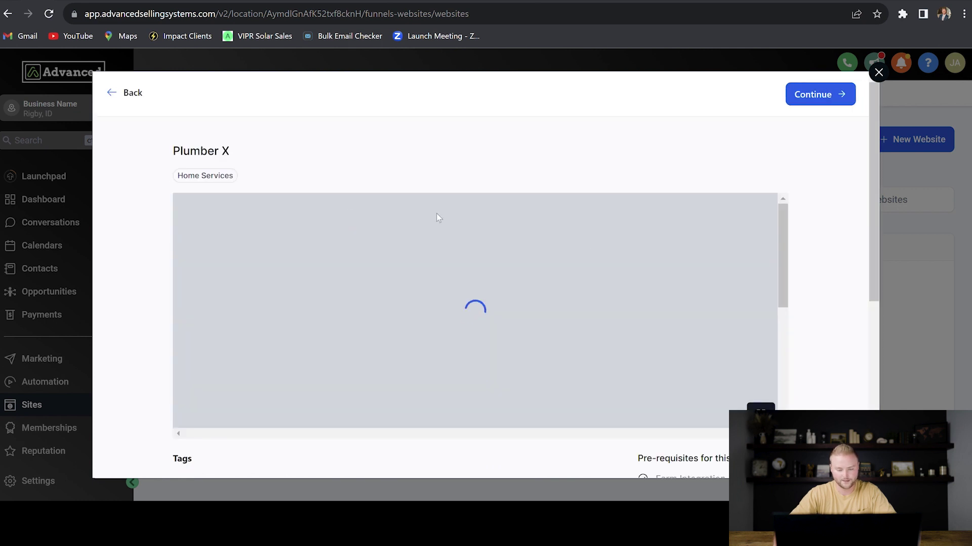
# Step: Open Plumber X in the page builder and select the Commercial Plumbing image and blue-box paragraph text
pyautogui.click(822, 100)
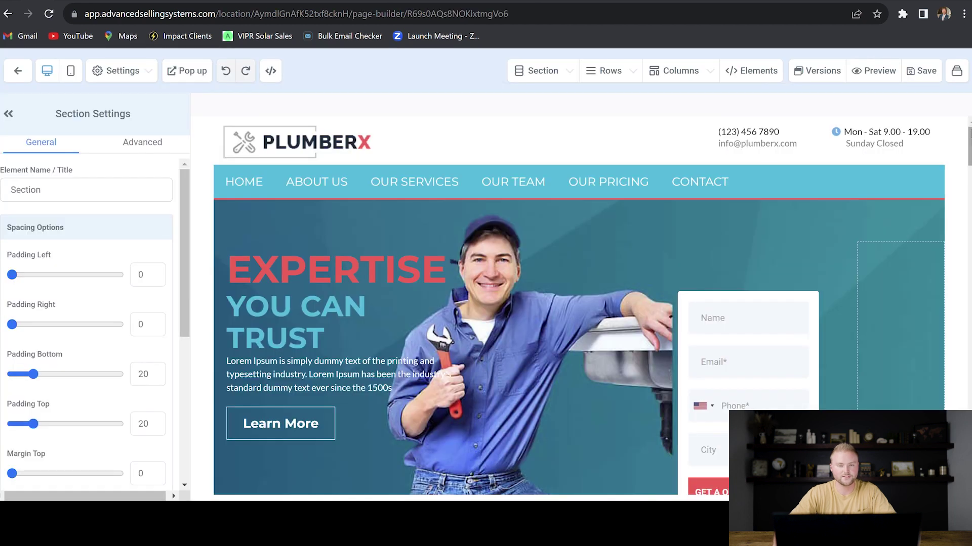
pyautogui.scroll(-8, 579, 304)
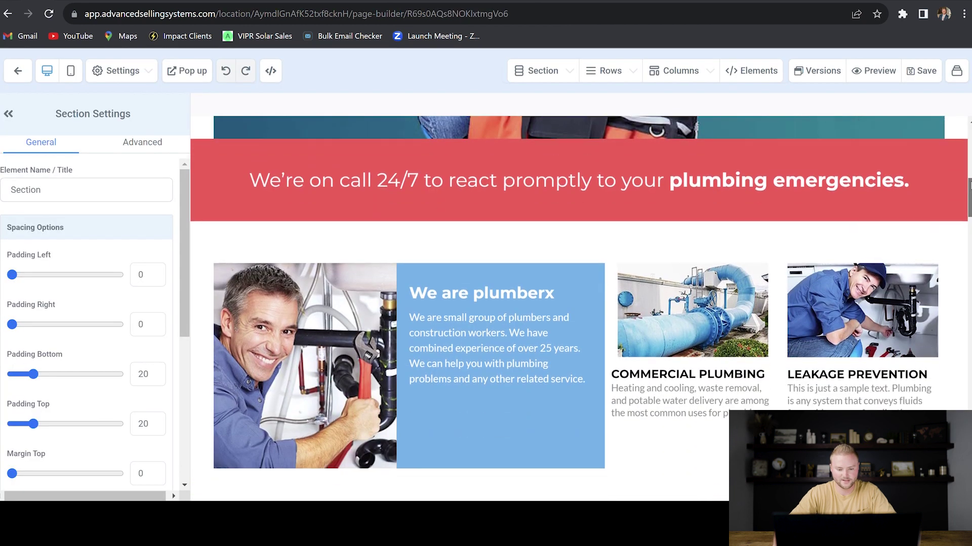
pyautogui.scroll(-1, 683, 304)
pyautogui.click(683, 272)
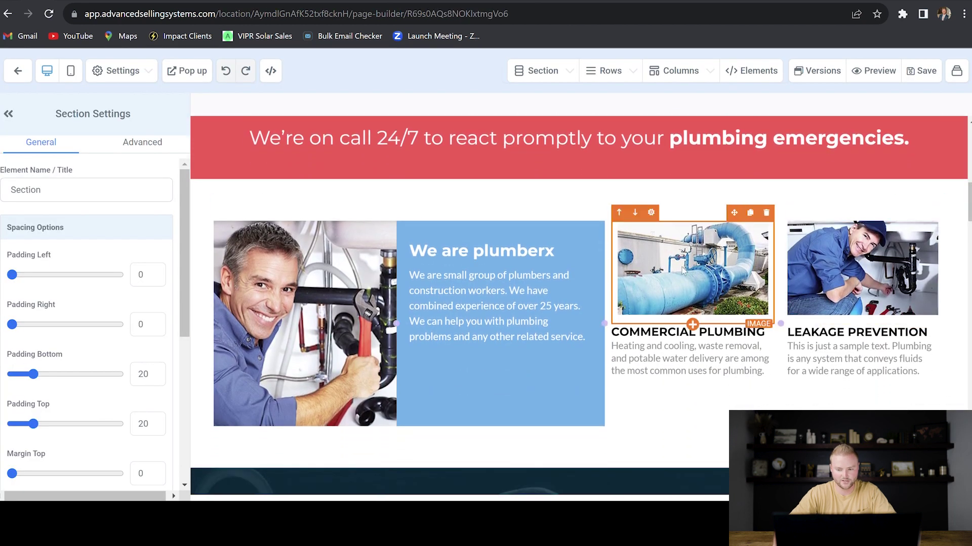
pyautogui.doubleClick(500, 299)
pyautogui.tripleClick(500, 299)
pyautogui.scroll(10, 456, 228)
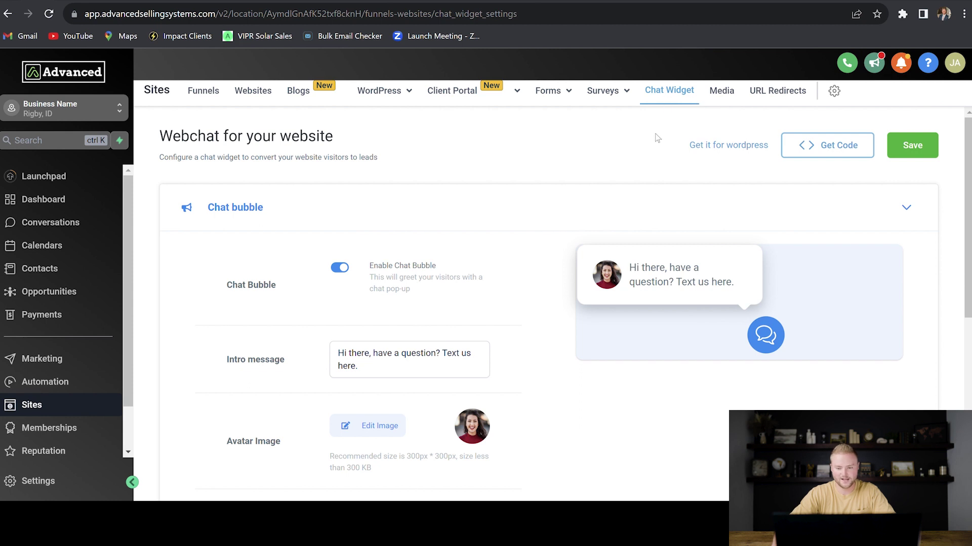
# Step: Edit the chat bubble's intro message and save the chat widget settings
pyautogui.scroll(-3, 655, 134)
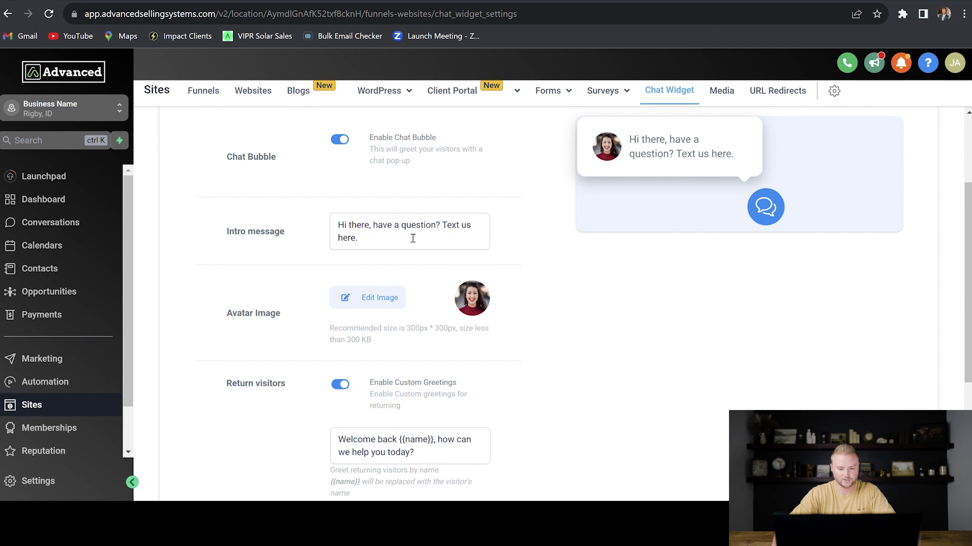
pyautogui.click(381, 239)
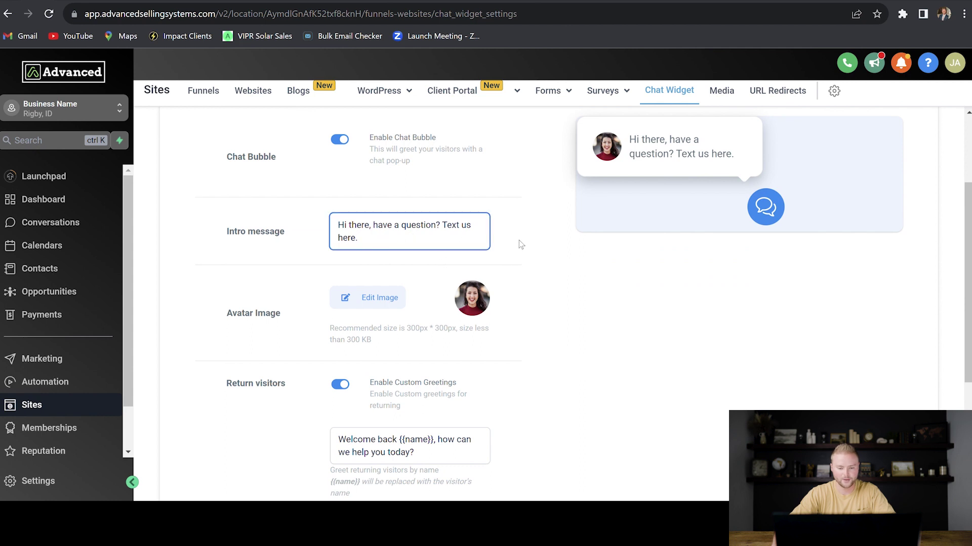
pyautogui.scroll(3, 518, 243)
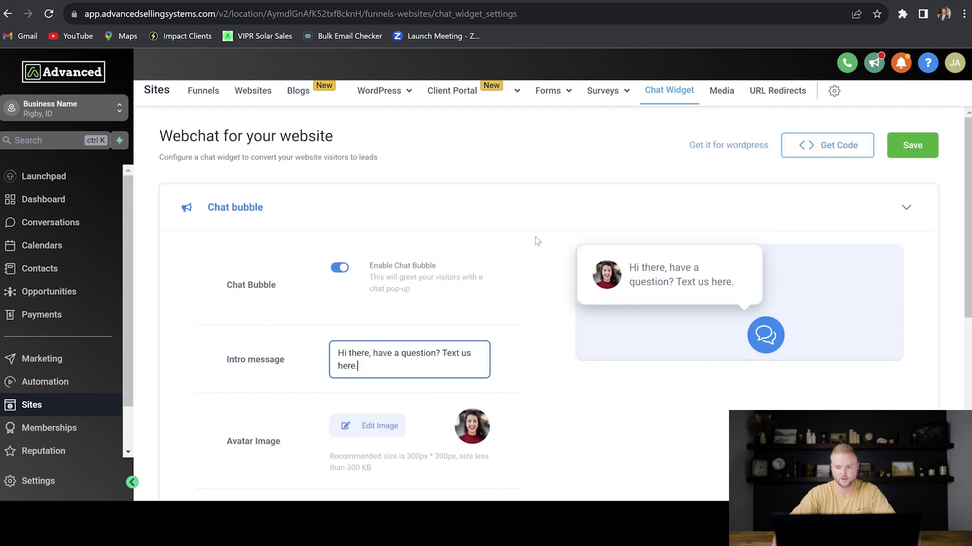
pyautogui.click(911, 146)
# Step: Copy the chat widget's body embed code and go back to the Websites list
pyautogui.click(812, 148)
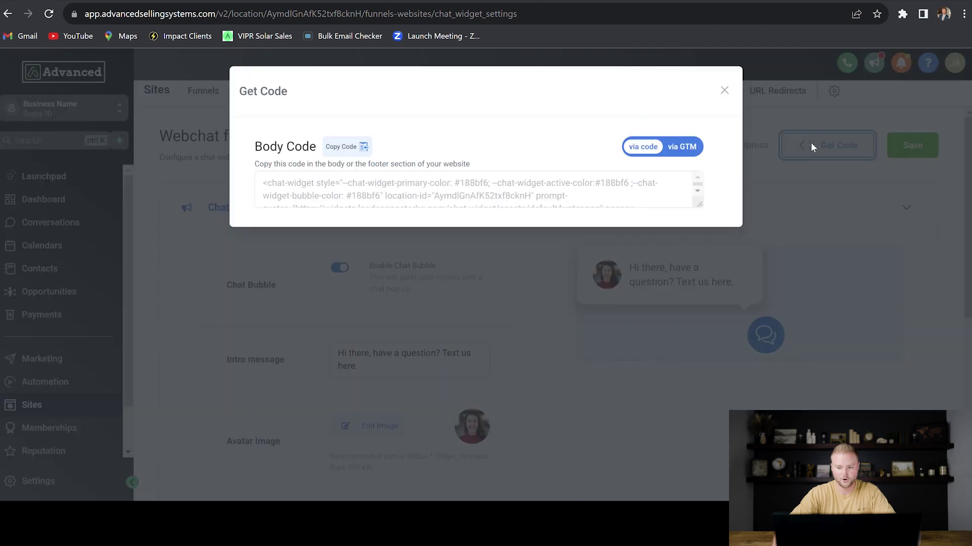
pyautogui.click(364, 148)
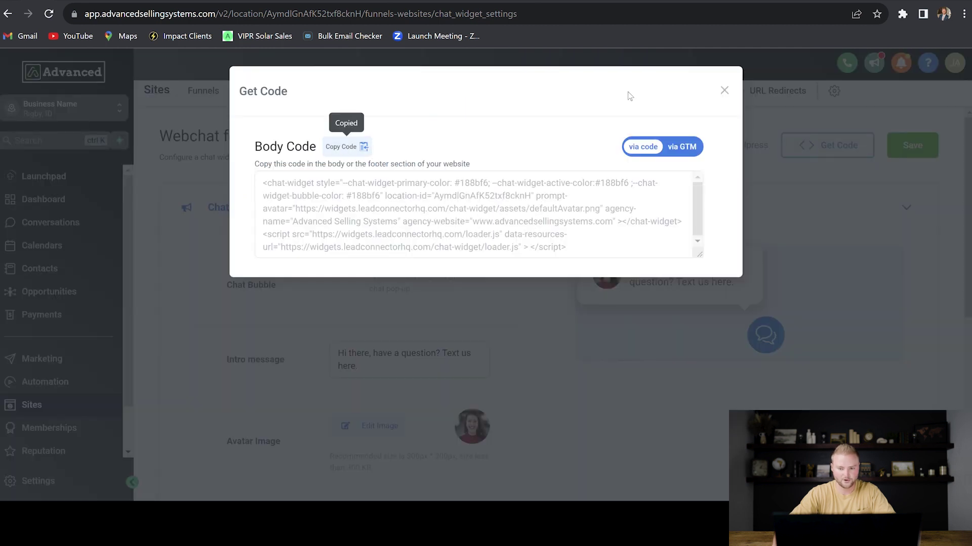
pyautogui.click(724, 91)
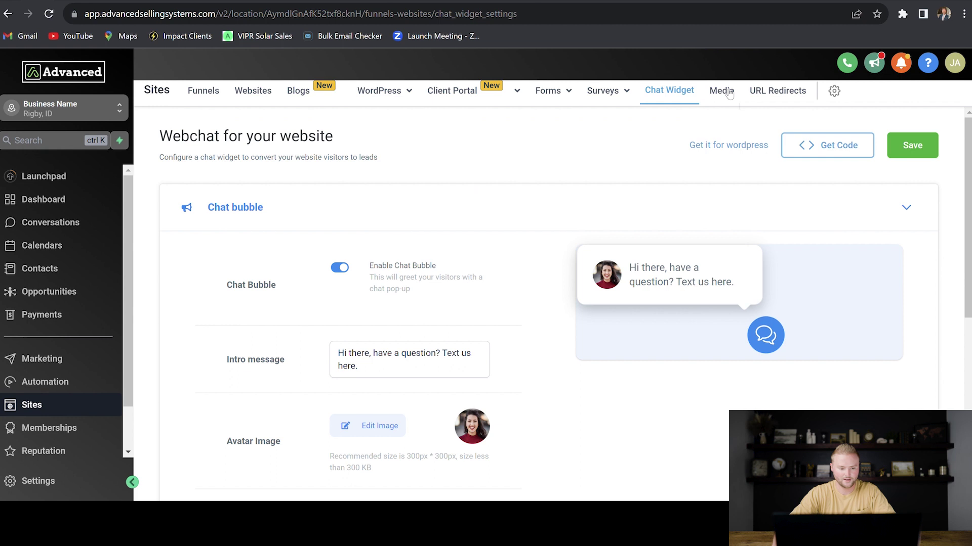
pyautogui.click(253, 91)
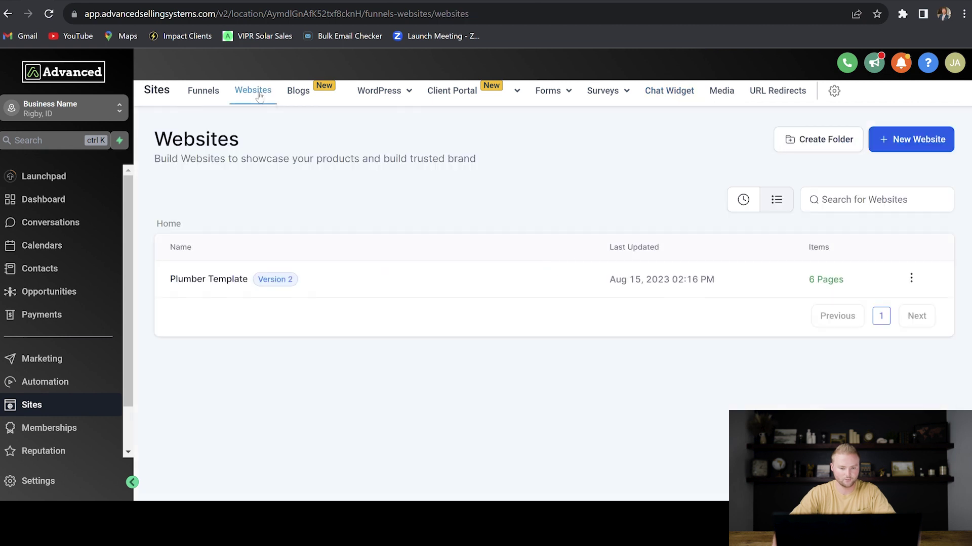
# Step: Paste the chat widget code into Plumber Template's body tracking code in its site settings
pyautogui.click(208, 279)
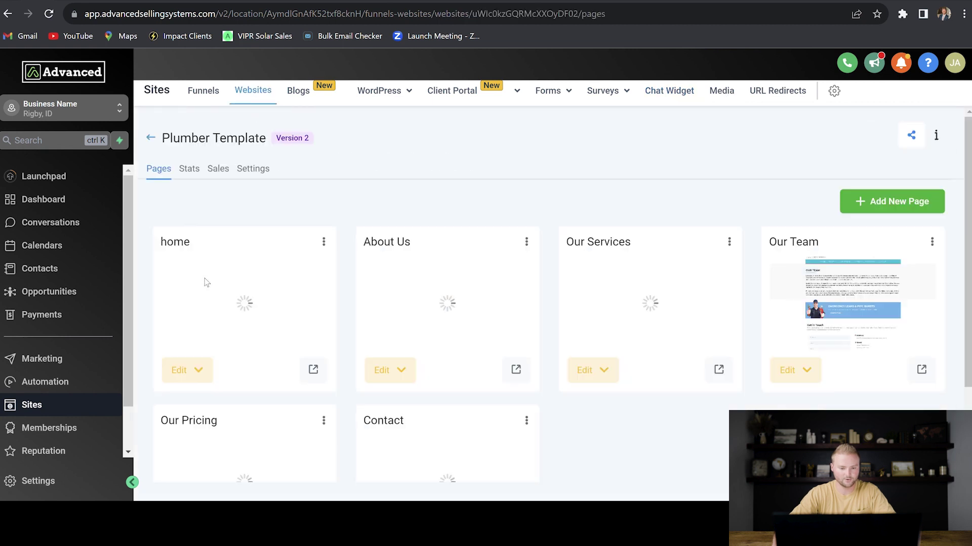
pyautogui.click(258, 172)
pyautogui.scroll(-3, 672, 184)
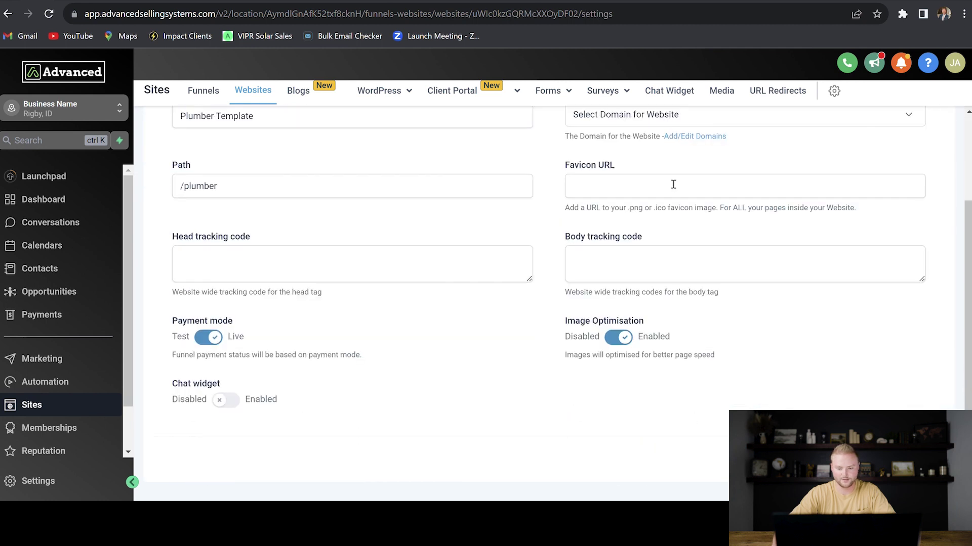
pyautogui.click(595, 259)
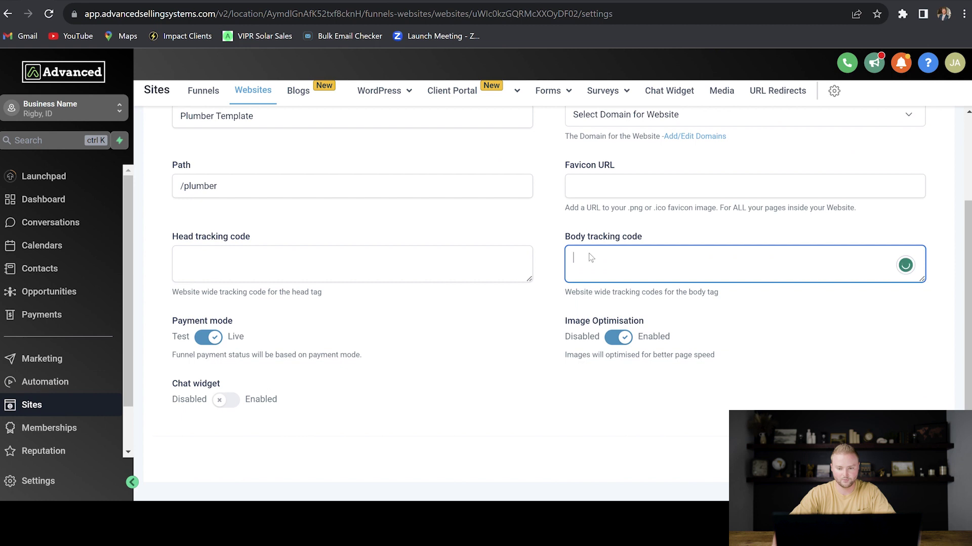
pyautogui.hotkey('ctrl', 'v')
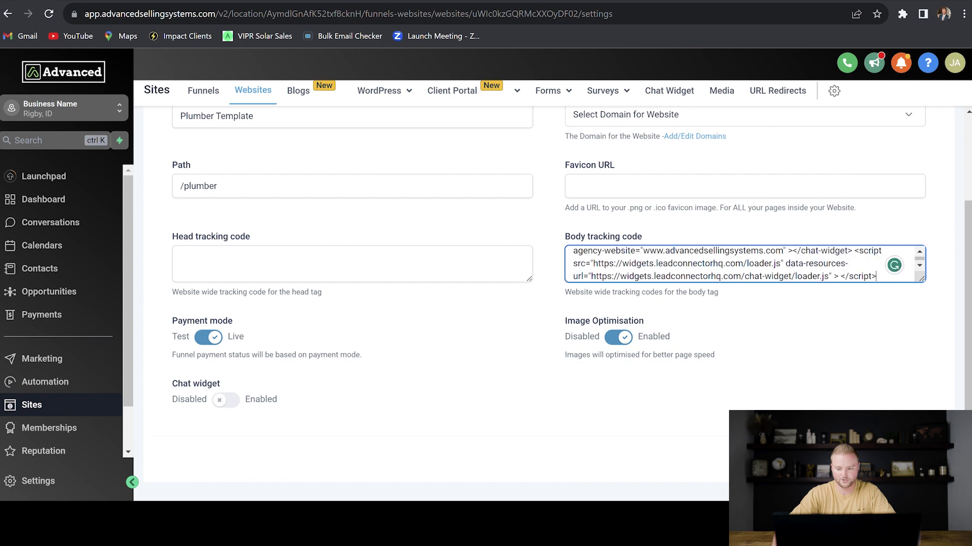
pyautogui.click(854, 455)
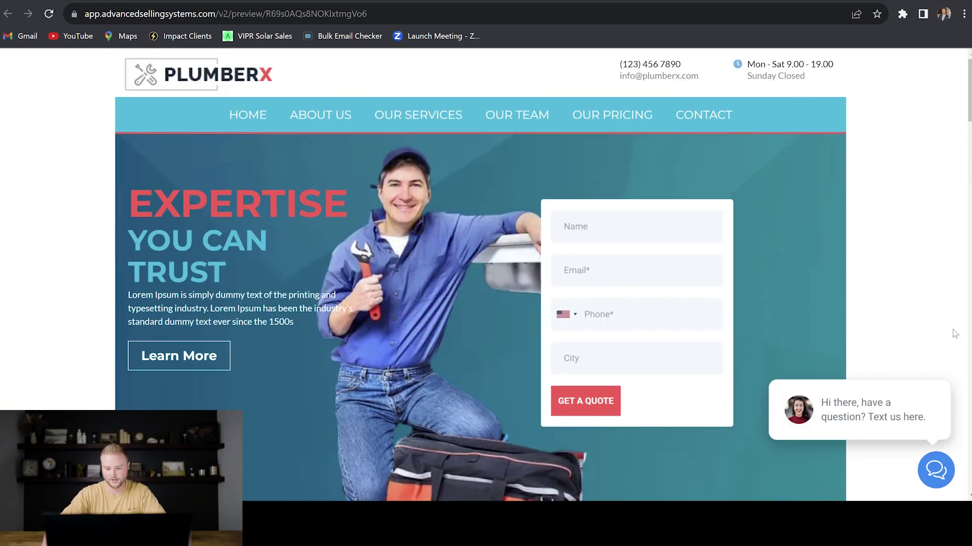
# Step: Send a 'hello i need help' test chat from the preview widget, then open the Reputation overview
pyautogui.click(941, 471)
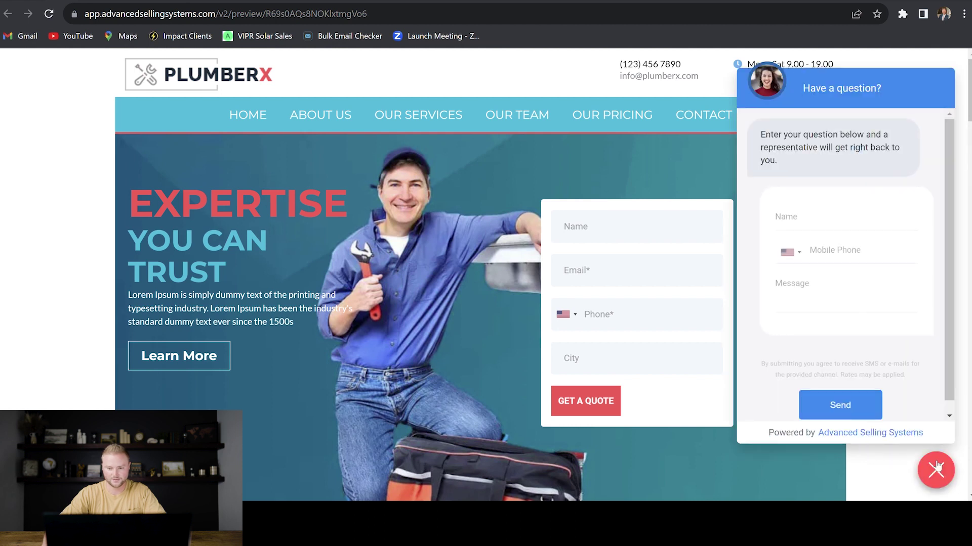
pyautogui.click(805, 223)
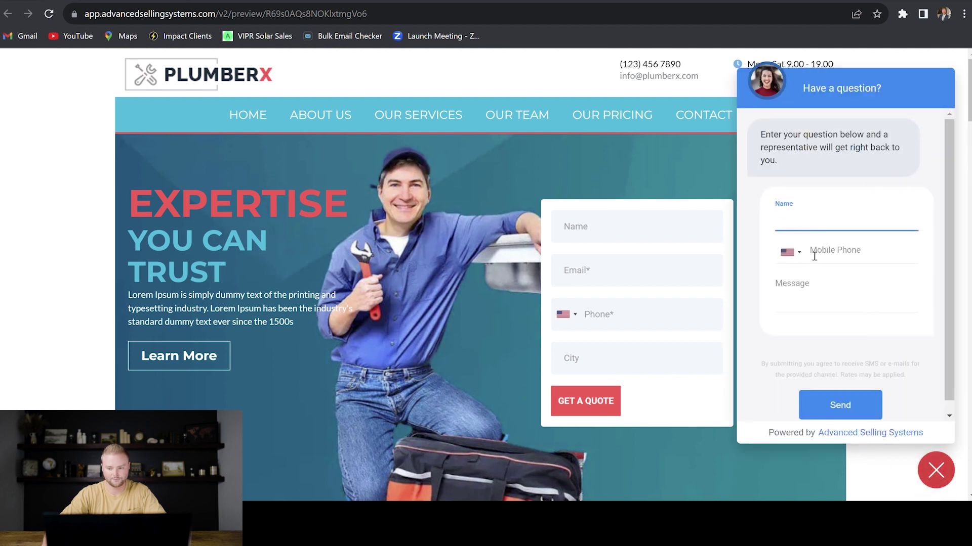
pyautogui.click(816, 255)
pyautogui.click(798, 284)
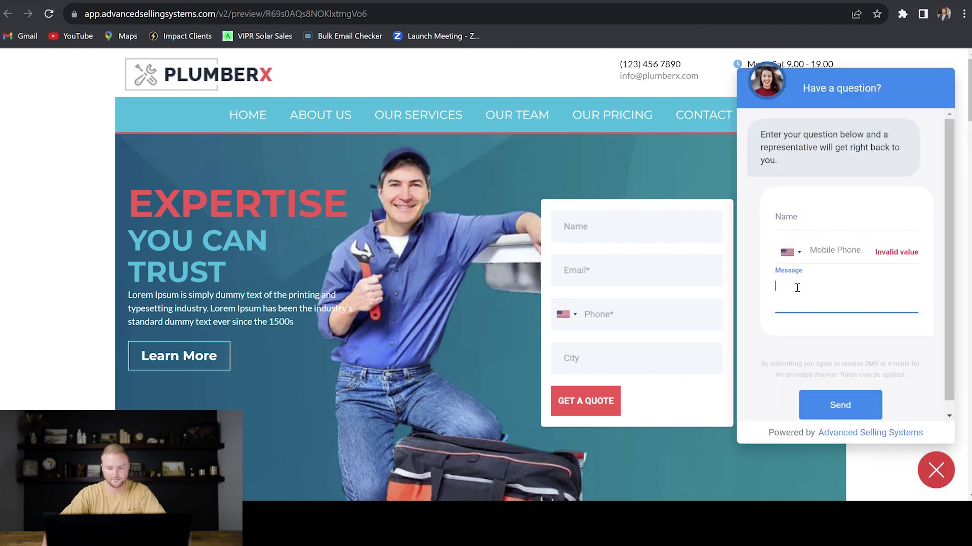
pyautogui.click(840, 405)
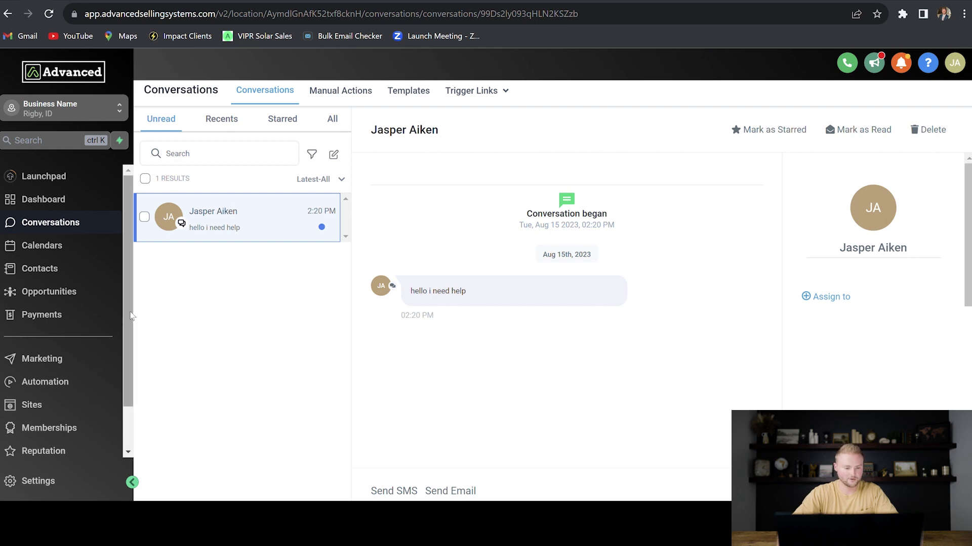
pyautogui.scroll(-1, 131, 364)
pyautogui.click(57, 400)
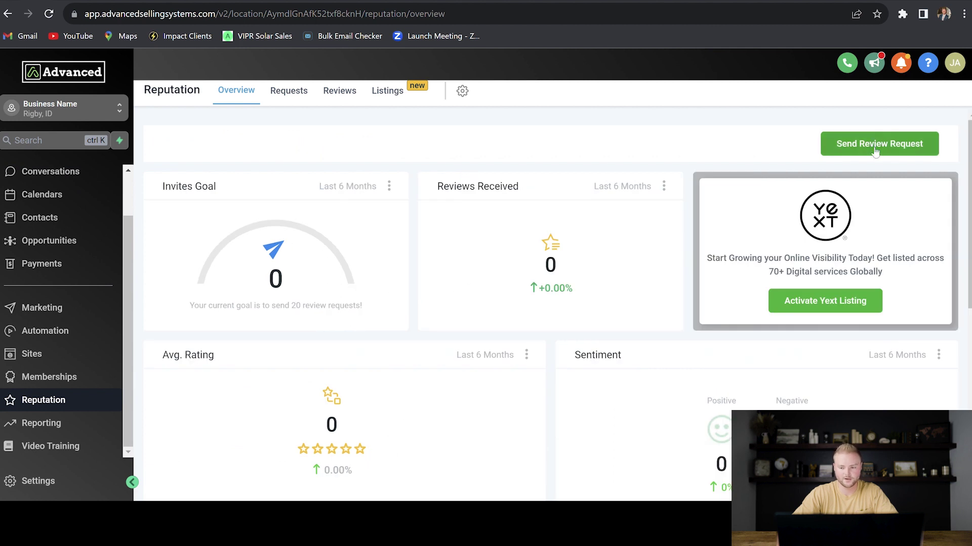
# Step: Open the Client Check In dialog via Send Review Request on the Reputation Overview
pyautogui.click(875, 152)
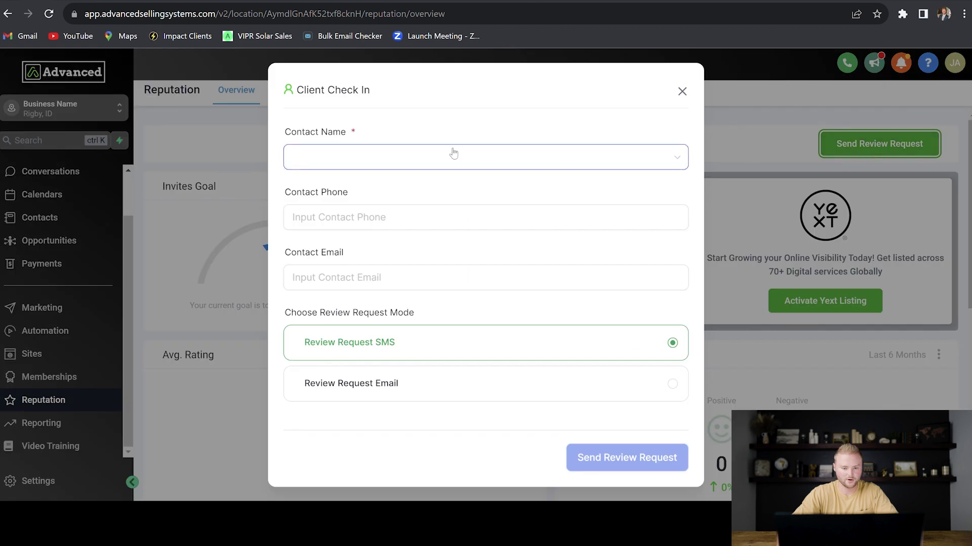